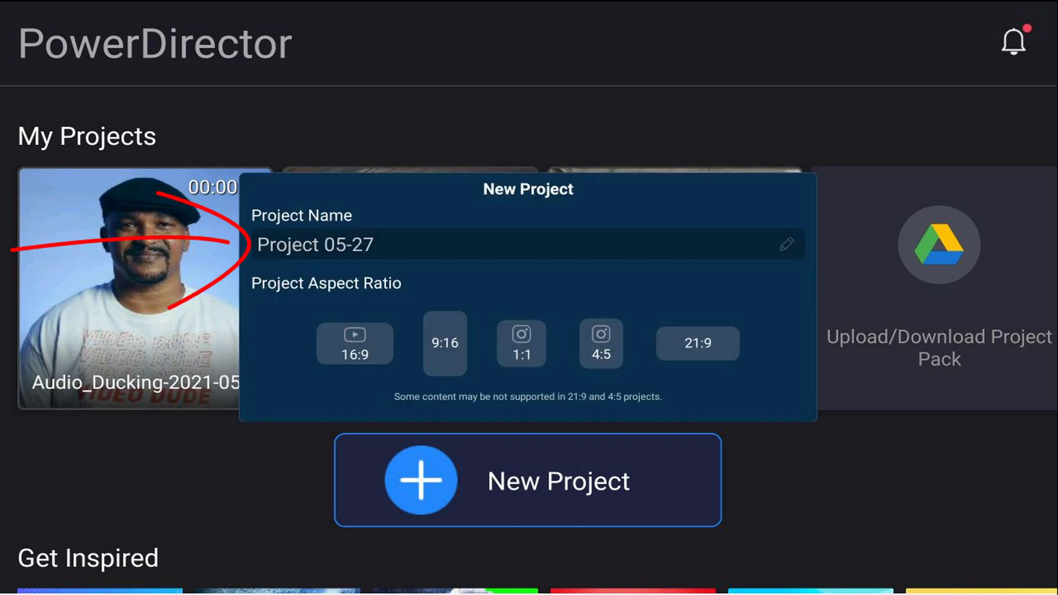
- Name the new project 'Social Media'
{"action": "type", "text": "Social Media"}
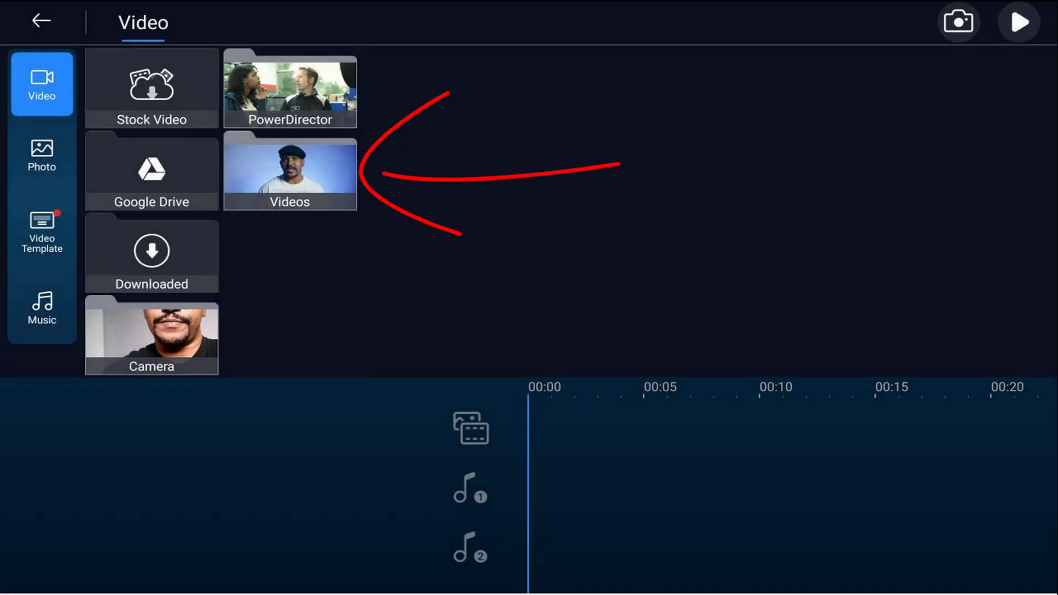
- Add BoxingPractice.mp4 from the Videos folder to the timeline, then close the media library
{"action": "left_click", "coordinate": [290, 174]}
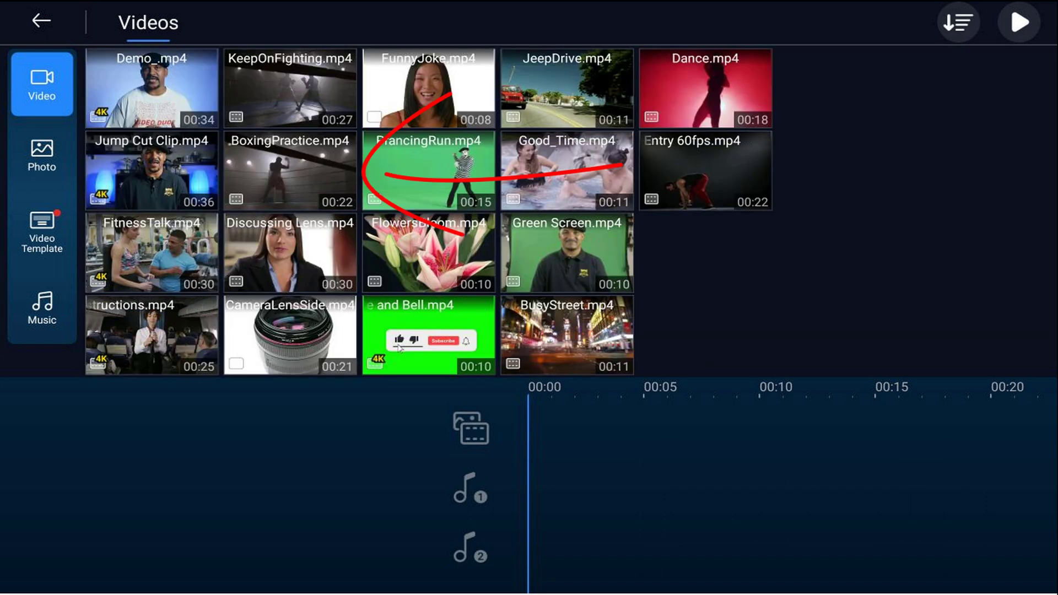
{"action": "left_click", "coordinate": [290, 171]}
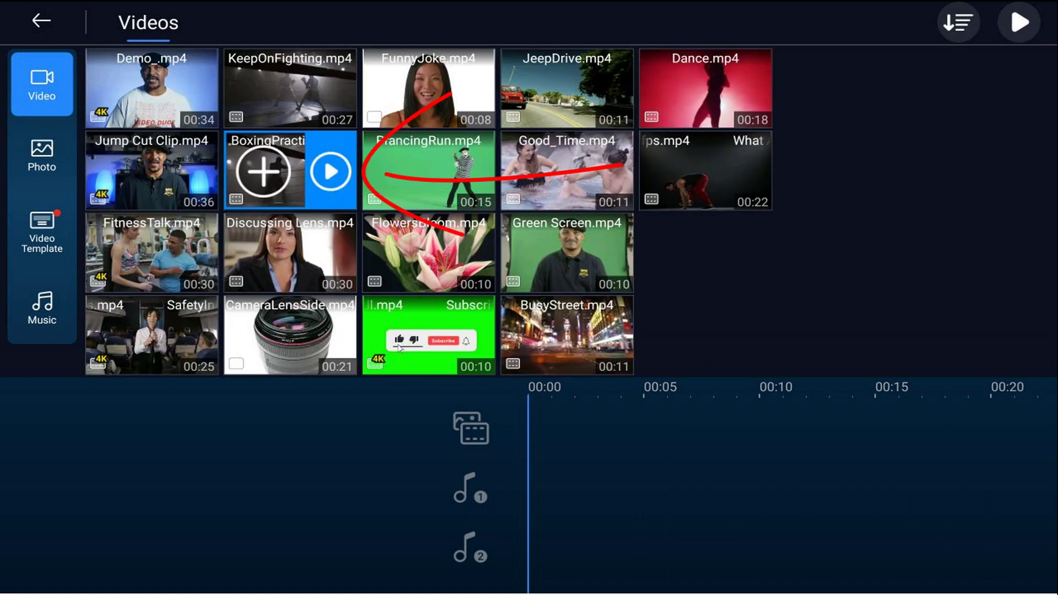
{"action": "left_click", "coordinate": [263, 172]}
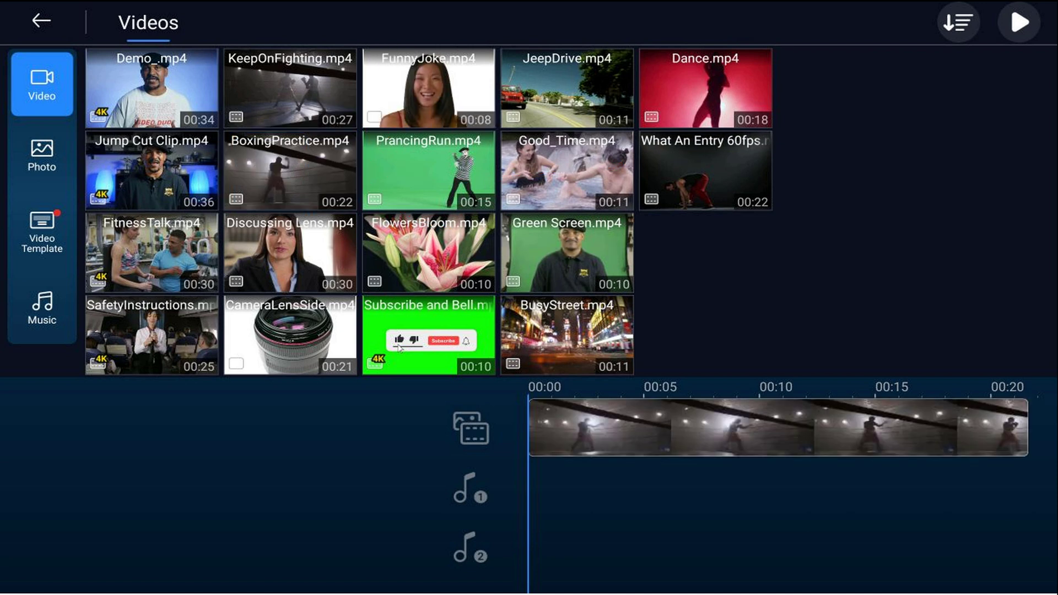
{"action": "key", "text": "Escape"}
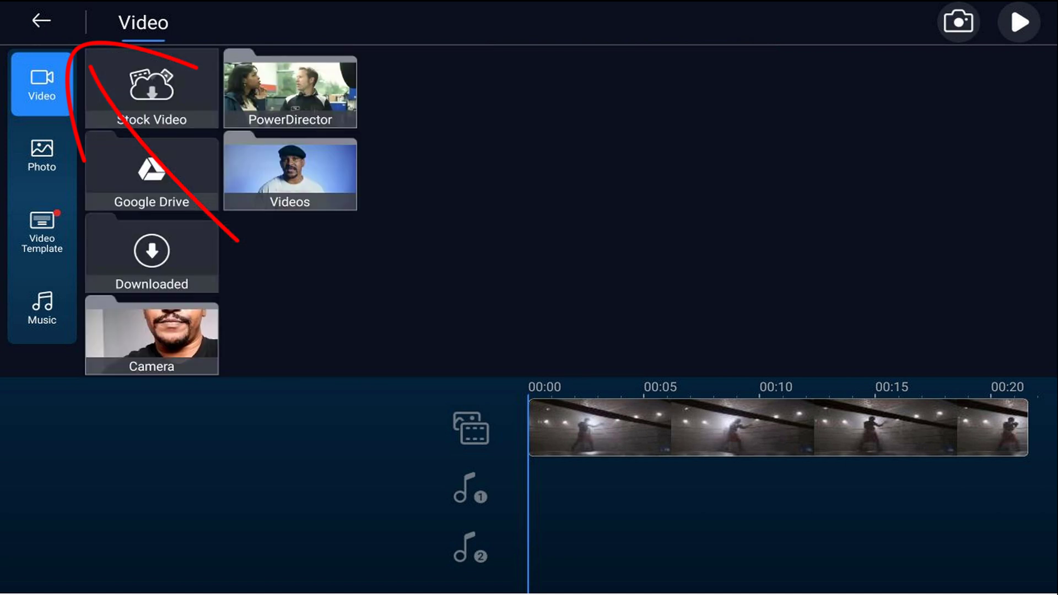
{"action": "key", "text": "Escape"}
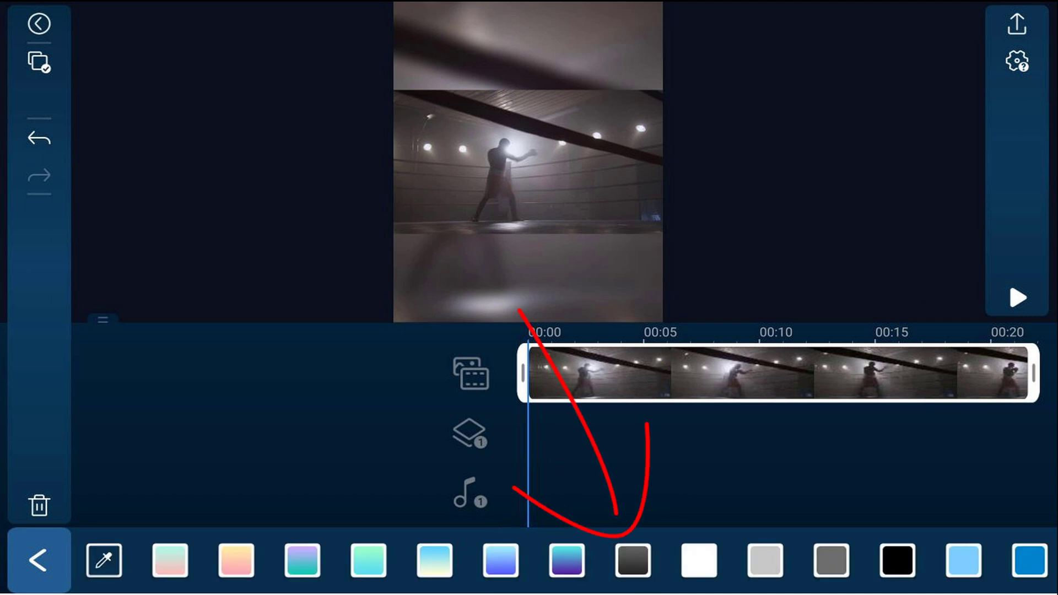
- Try dark grey and blue streak pattern backgrounds, then set the clip's background to None
{"action": "left_click", "coordinate": [633, 560]}
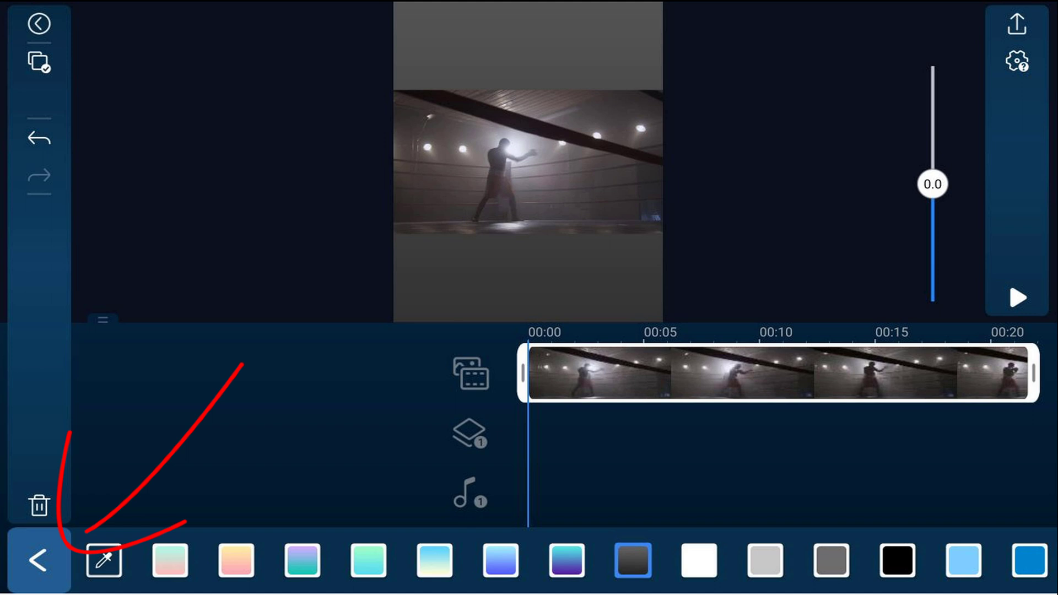
{"action": "left_click", "coordinate": [37, 560]}
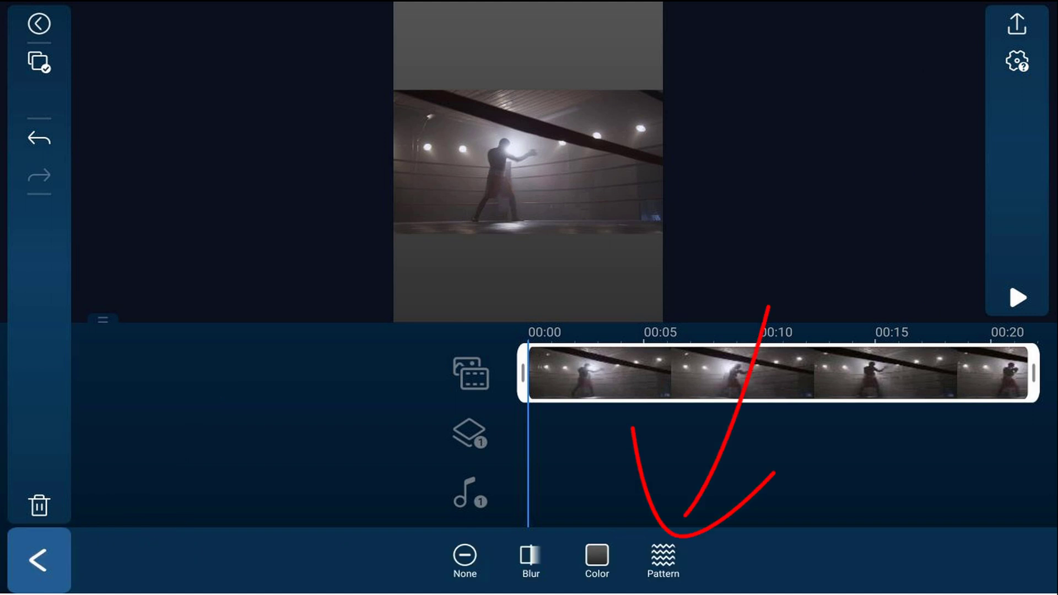
{"action": "left_click", "coordinate": [663, 558]}
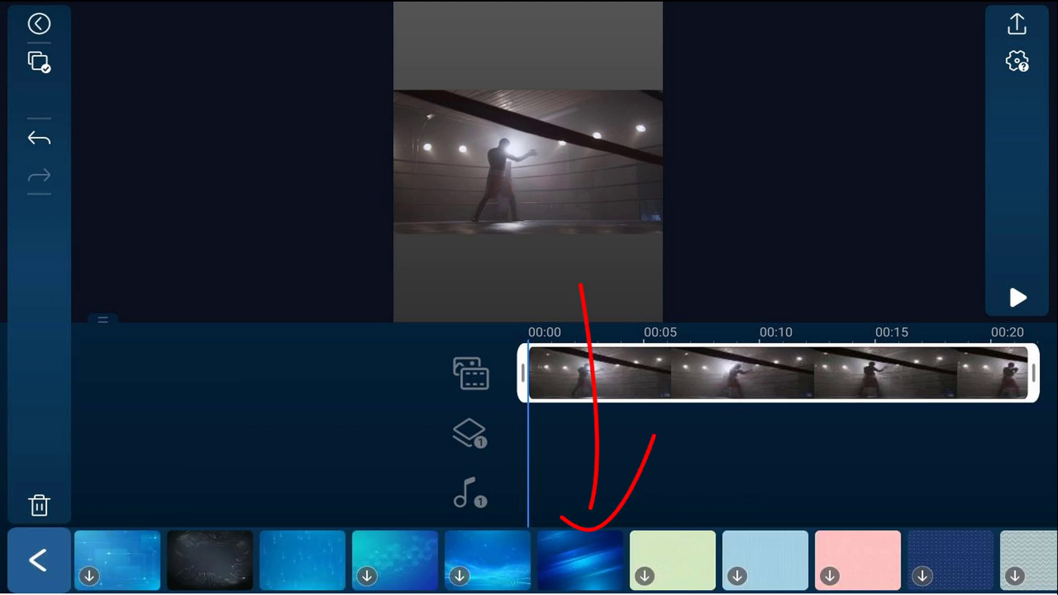
{"action": "left_click", "coordinate": [579, 560]}
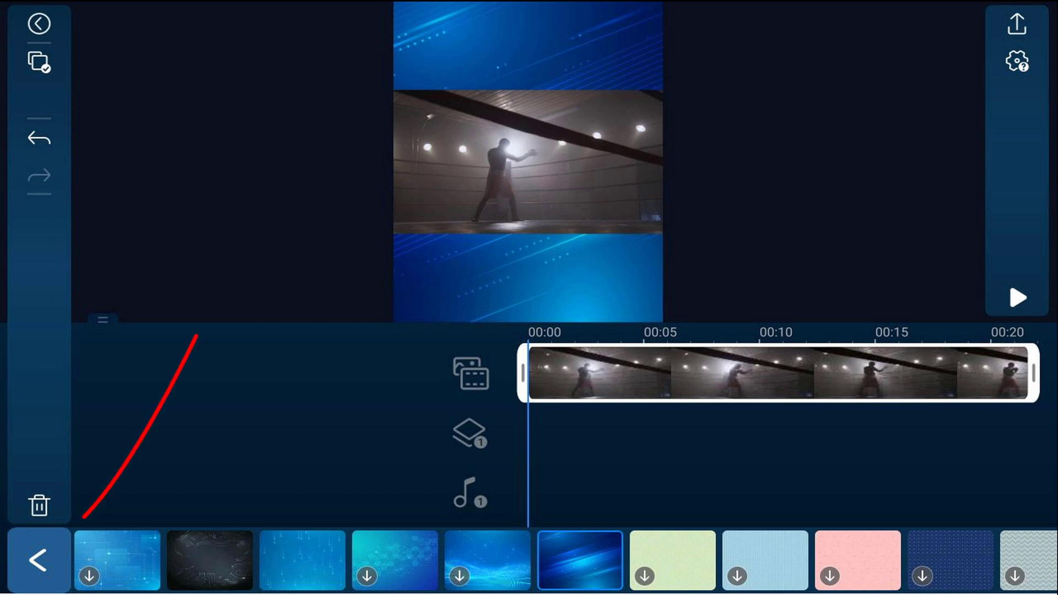
{"action": "left_click", "coordinate": [38, 560]}
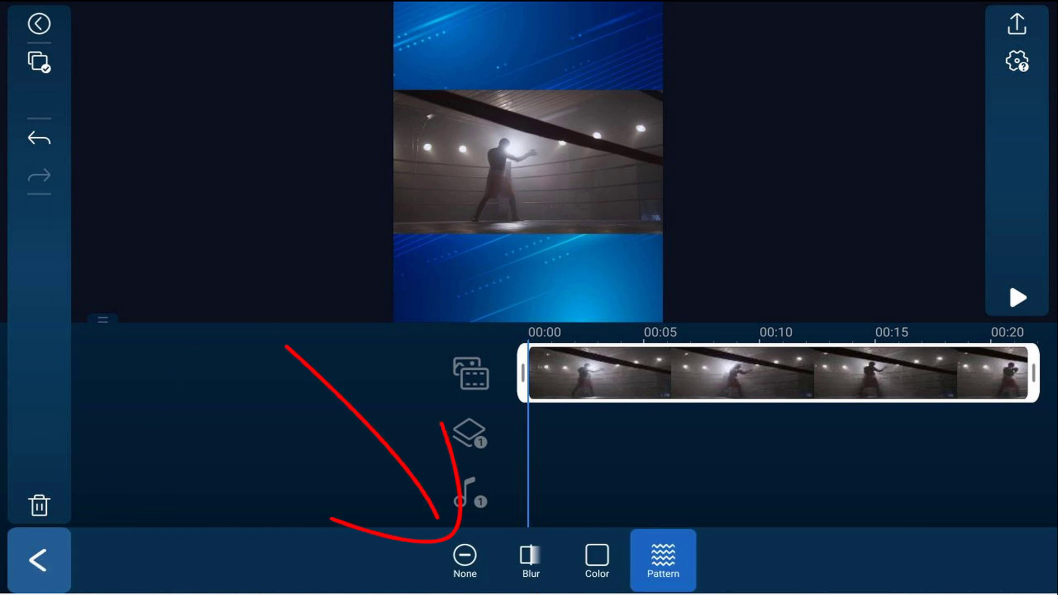
{"action": "left_click", "coordinate": [465, 560]}
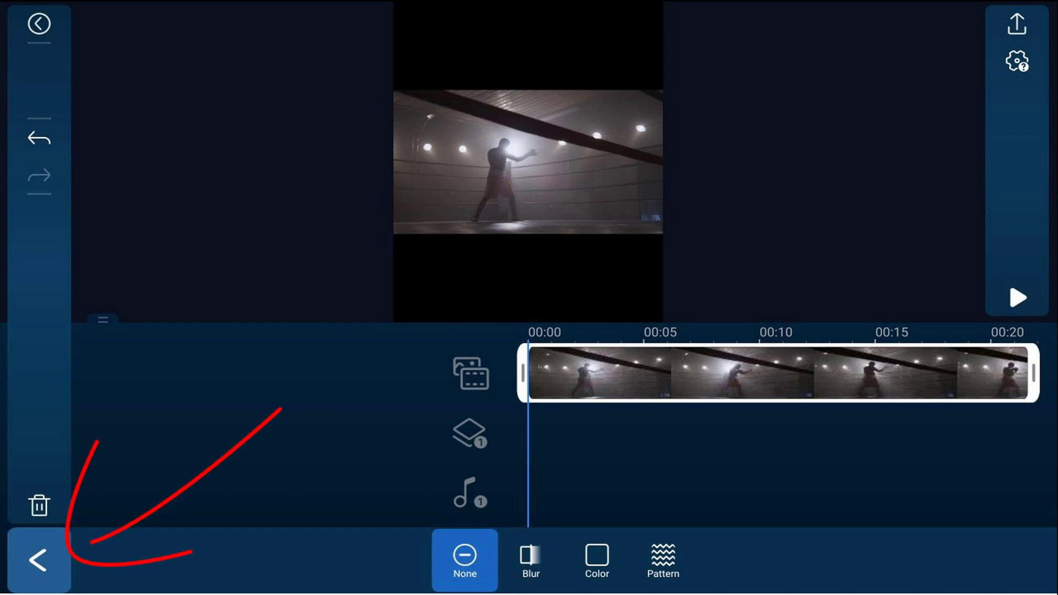
- Switch the boxing clip's scaling to Fill in the Fit/Fill options
{"action": "left_click", "coordinate": [37, 560]}
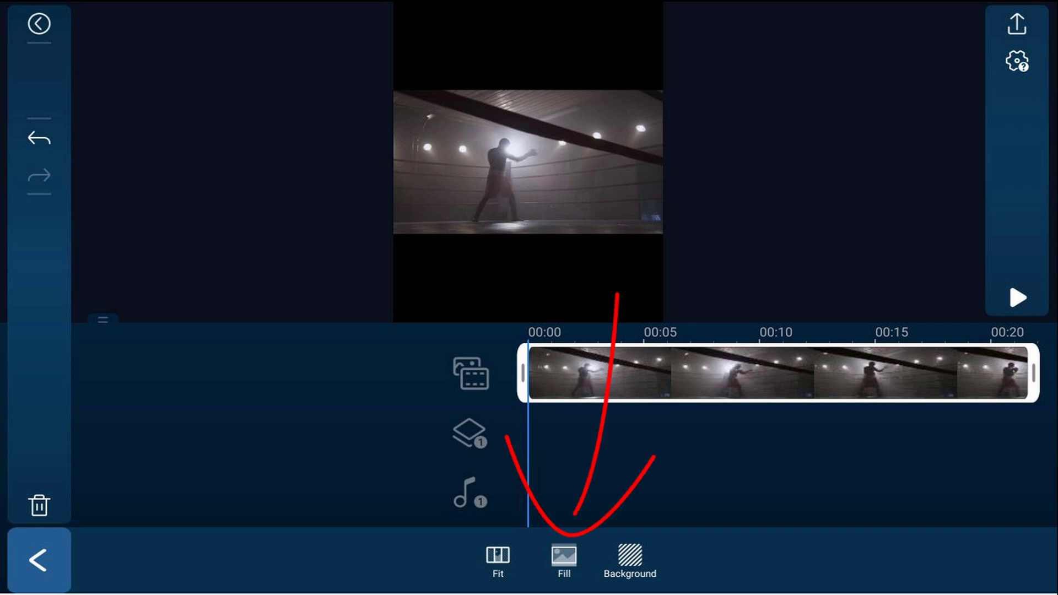
{"action": "left_click", "coordinate": [564, 557]}
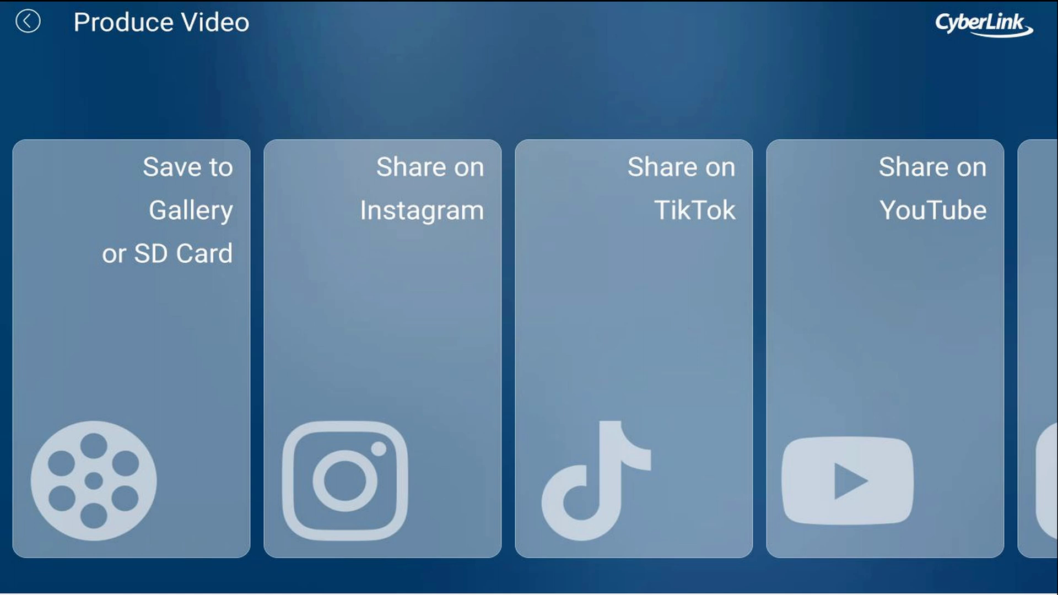
- Browse the Produce Video destinations to reach the Share on Instagram option
{"action": "left_click_drag", "start_coordinate": [329, 347], "coordinate": [134, 361]}
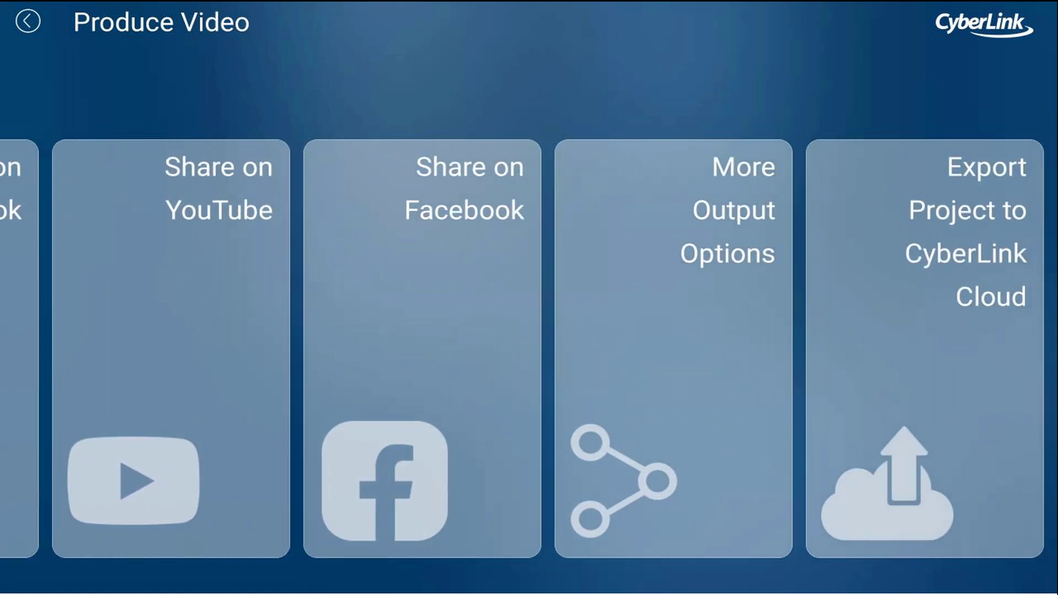
{"action": "left_click_drag", "start_coordinate": [645, 301], "coordinate": [964, 302]}
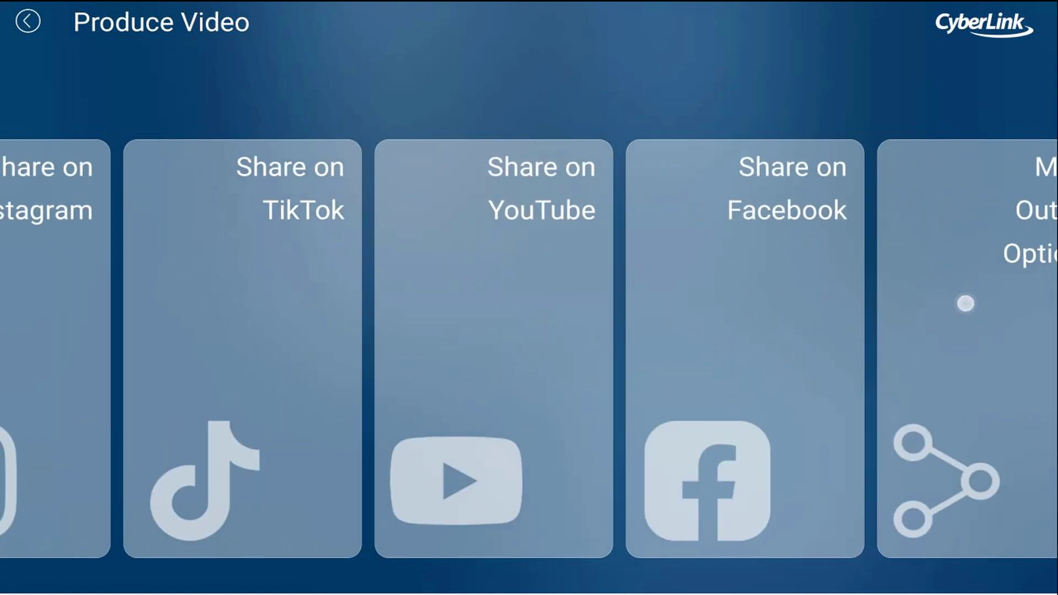
{"action": "left_click_drag", "start_coordinate": [836, 301], "coordinate": [898, 303]}
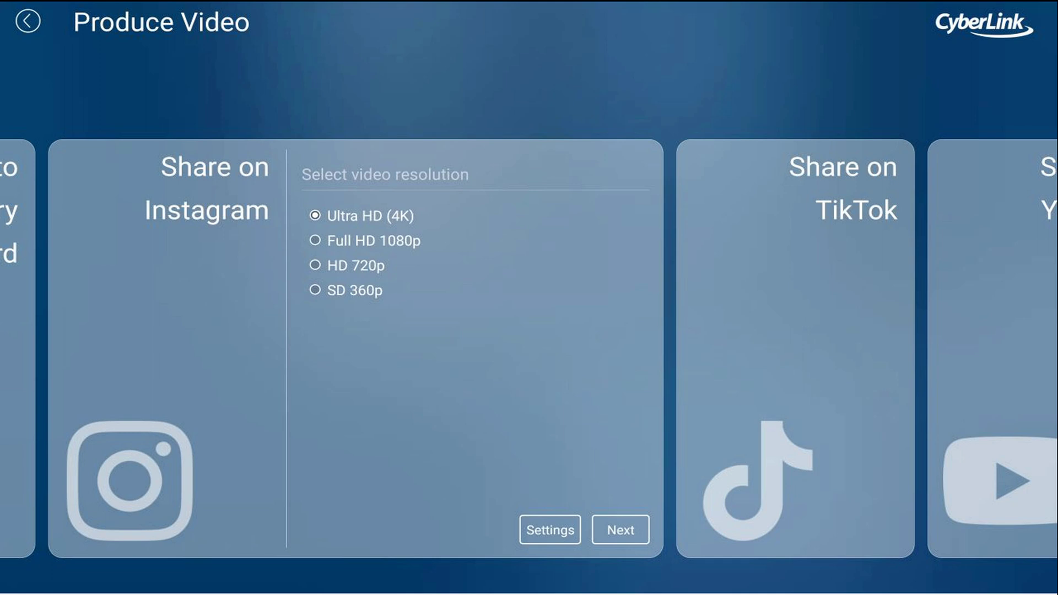
- Leave the production settings unchanged and start rendering the video for Instagram
{"action": "left_click", "coordinate": [551, 530]}
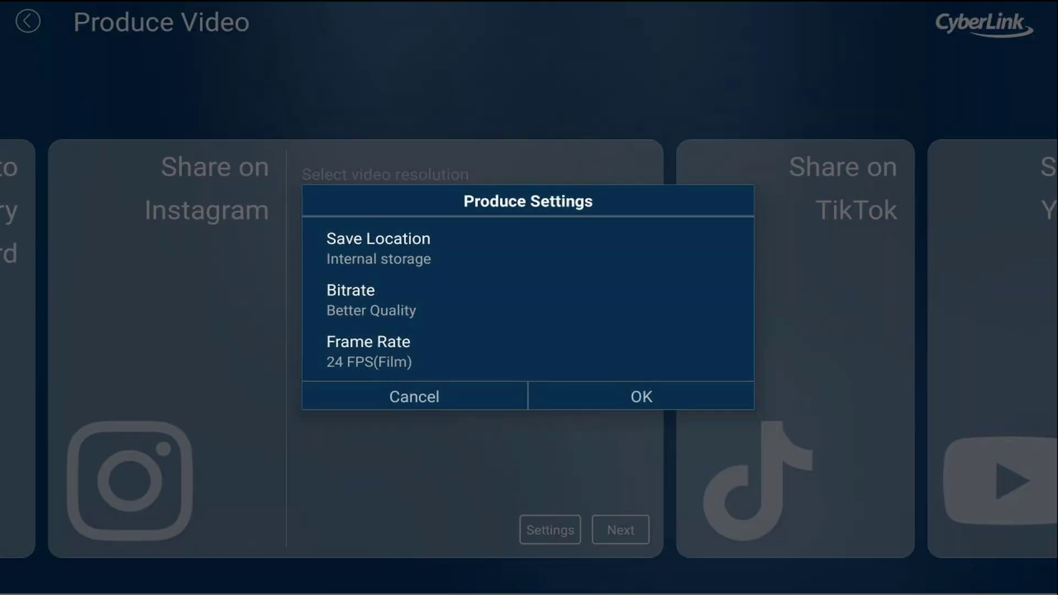
{"action": "left_click", "coordinate": [414, 397]}
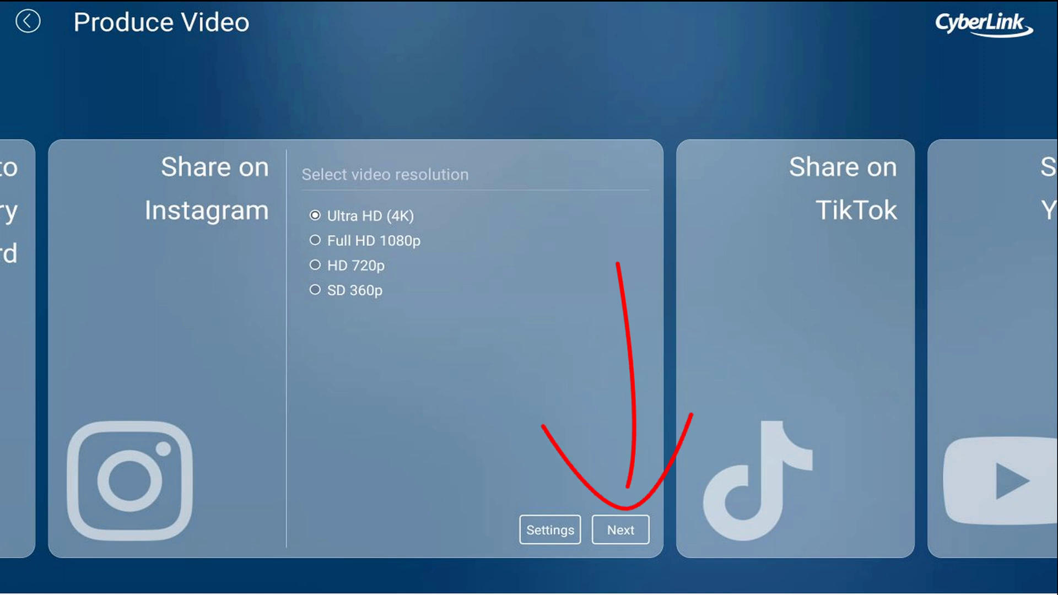
{"action": "left_click", "coordinate": [621, 530]}
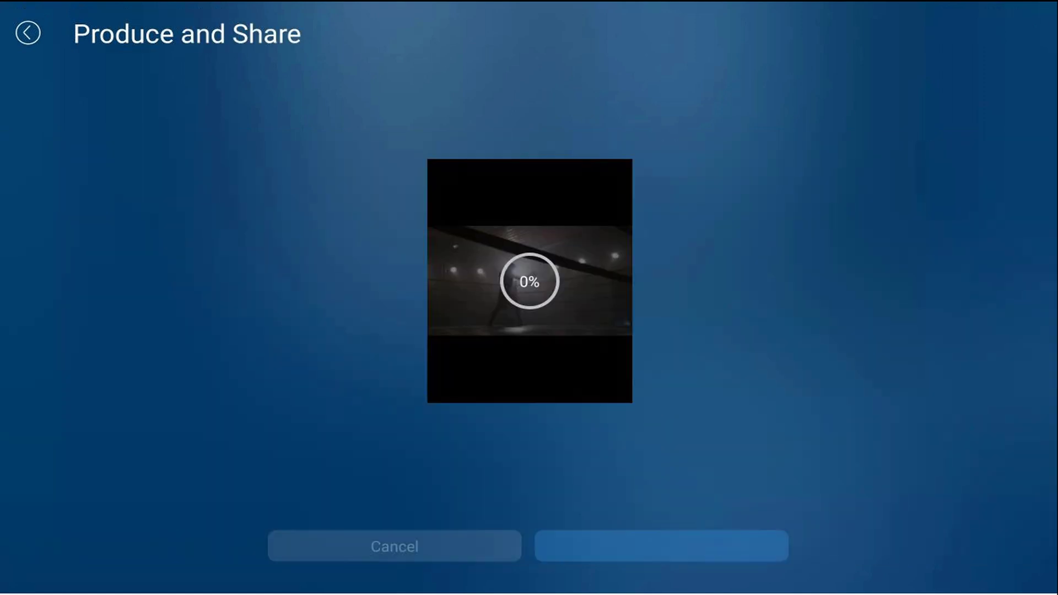